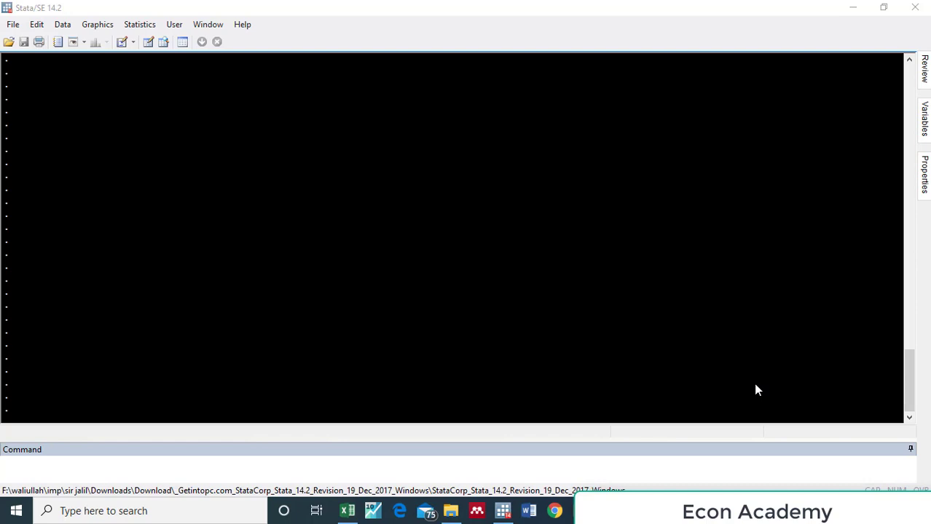
Copy the Excel panel table B3:K732, from the country header down to the last 2016 row.
{"action": "left_click", "coordinate": [348, 511]}
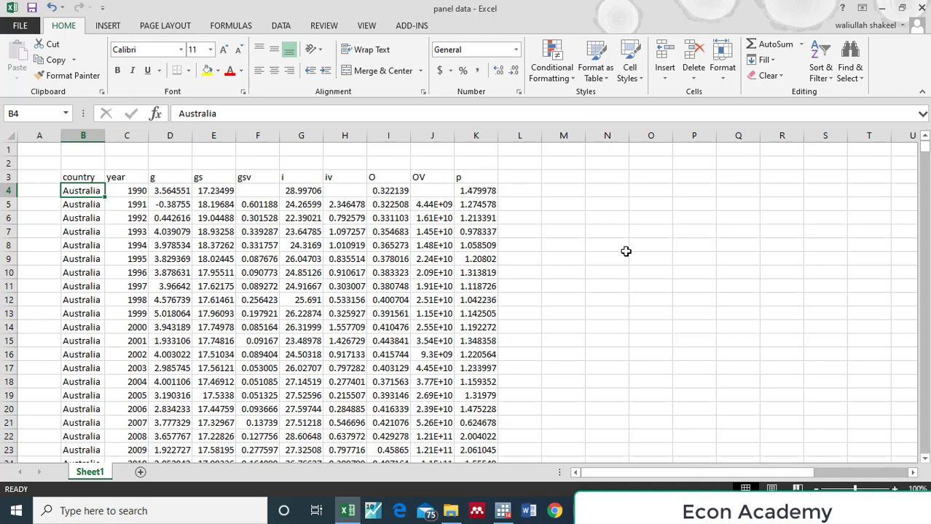
{"action": "left_click", "coordinate": [700, 319]}
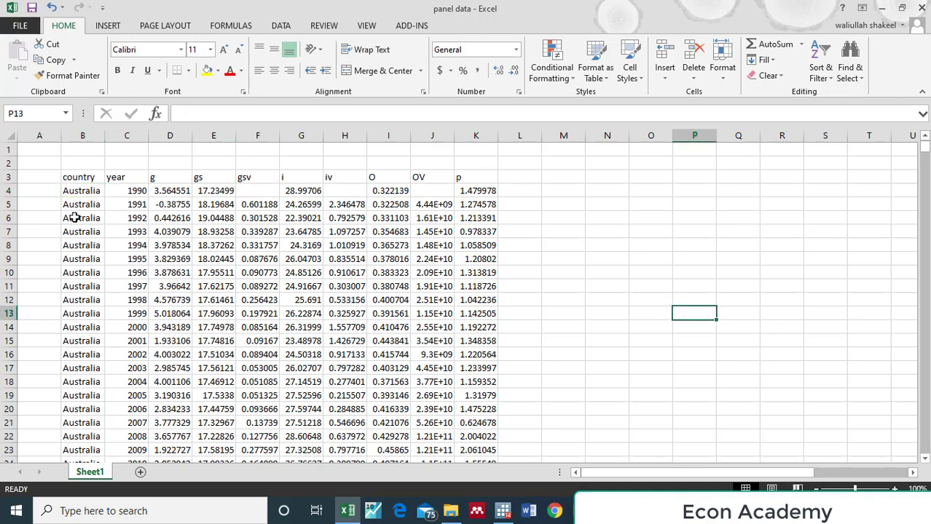
{"action": "left_click", "coordinate": [73, 180]}
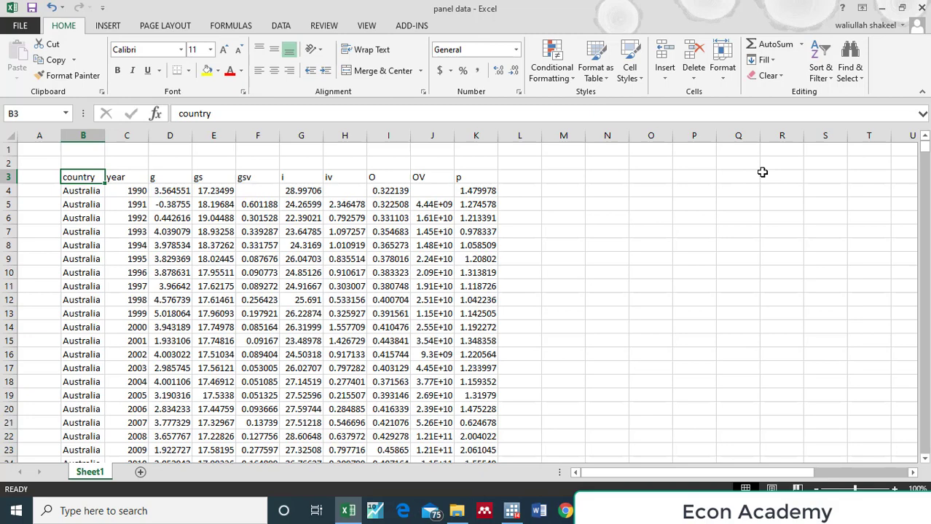
{"action": "key", "text": "Right"}
{"action": "key", "text": "Left"}
{"action": "key", "text": "ctrl+shift+Right"}
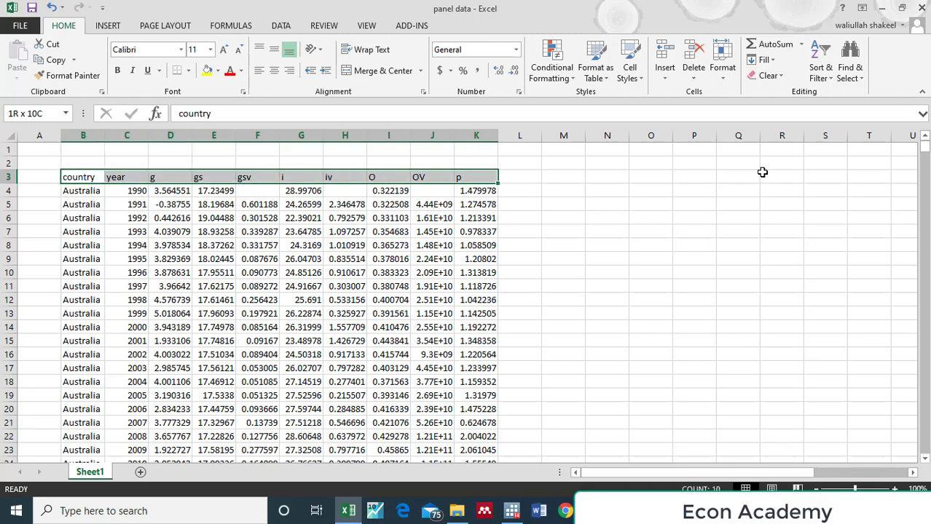
{"action": "key", "text": "ctrl+shift+Down"}
{"action": "key", "text": "ctrl+c"}
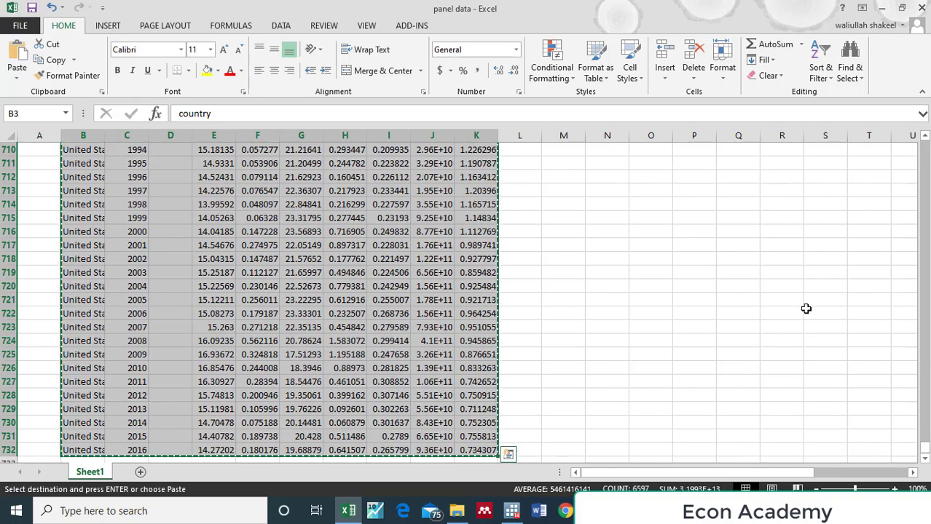
Paste the copied data into Stata's Data Editor via 'ed', treating the first row as variable names.
{"action": "left_click", "coordinate": [512, 511]}
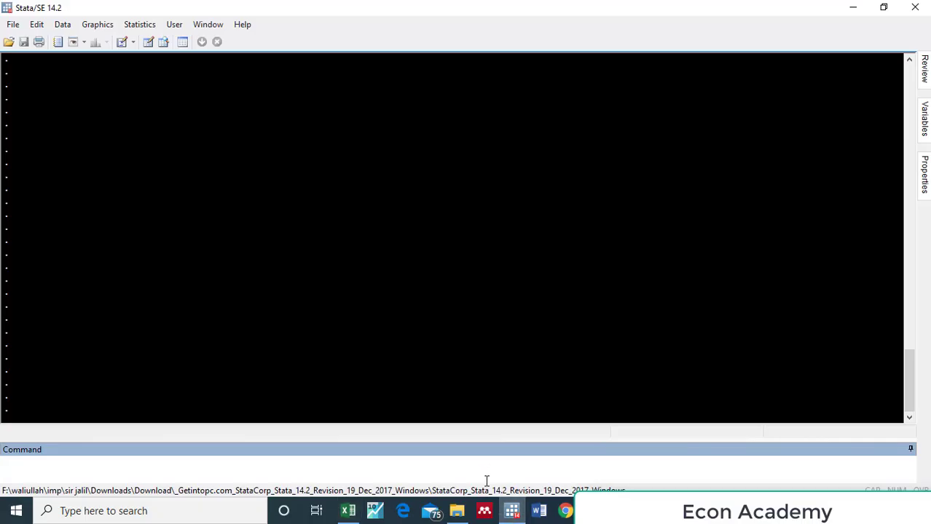
{"action": "type", "text": "ed"}
{"action": "key", "text": "Return"}
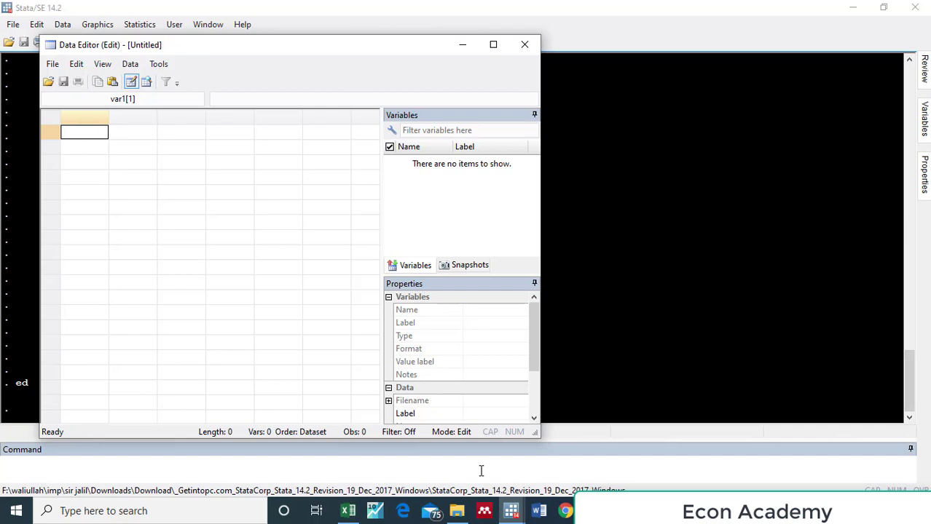
{"action": "key", "text": "ctrl+v"}
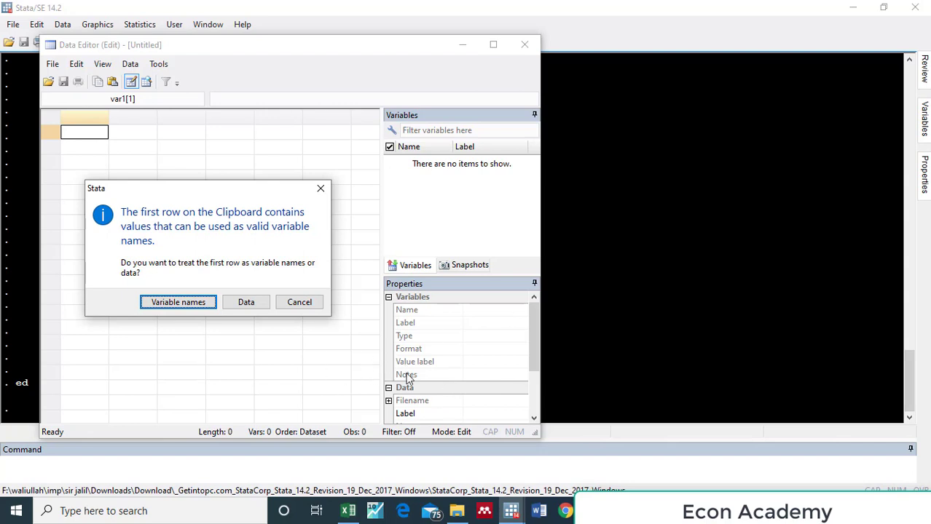
{"action": "left_click", "coordinate": [182, 308]}
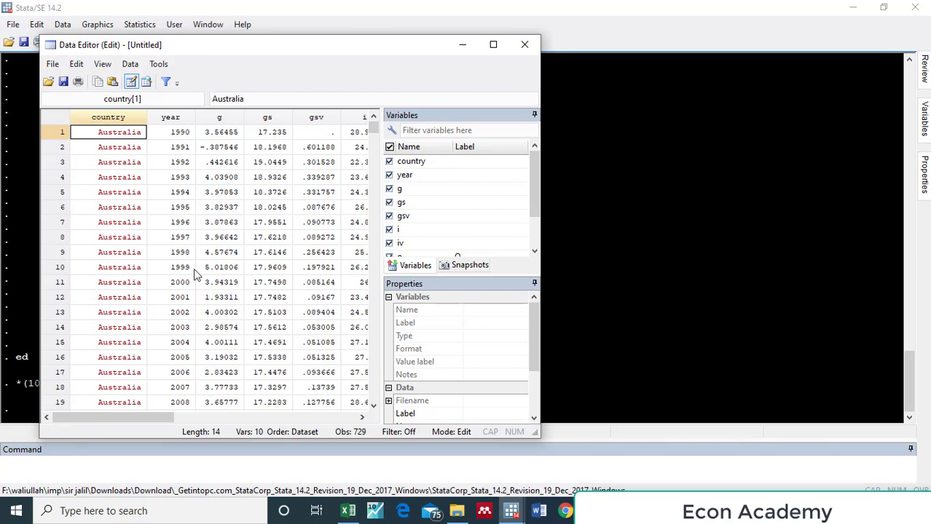
Inspect the country and year columns in the Data Editor, then minimise it.
{"action": "left_click", "coordinate": [114, 121]}
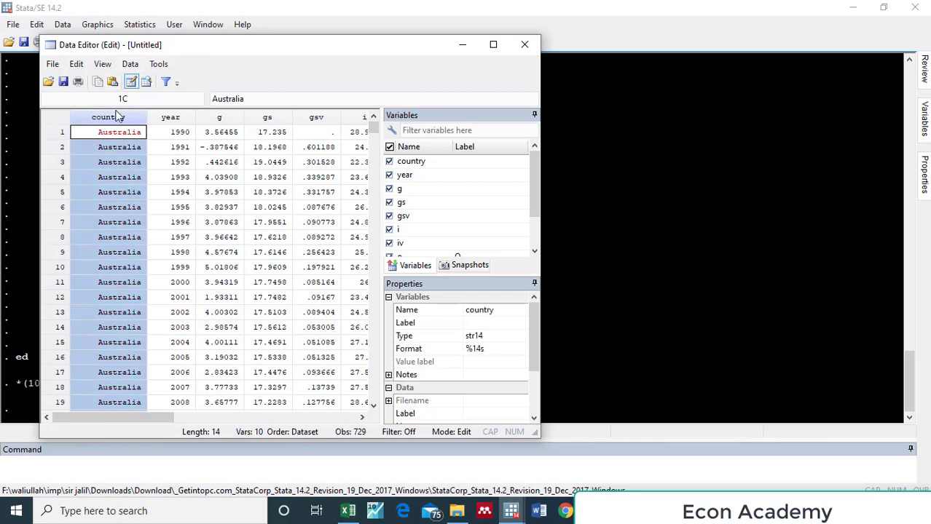
{"action": "left_click", "coordinate": [163, 120]}
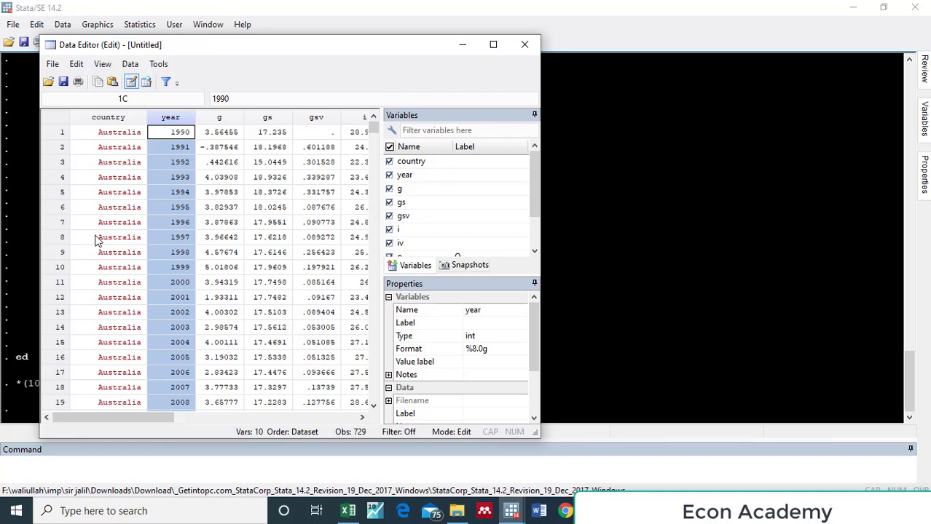
{"action": "left_click", "coordinate": [119, 119]}
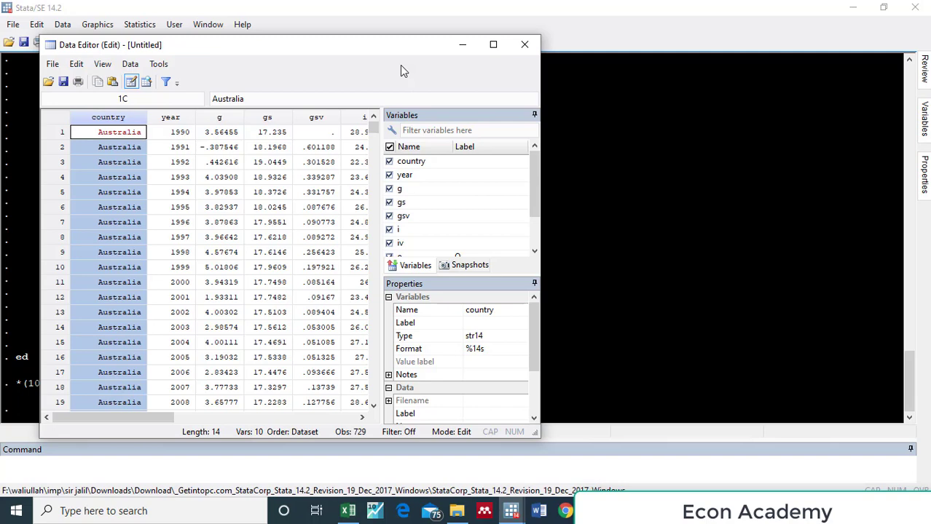
{"action": "left_click", "coordinate": [458, 47]}
Run 'egen count = group (country)' to number each country in a new count variable.
{"action": "left_click", "coordinate": [67, 475]}
{"action": "type", "text": "egen"}
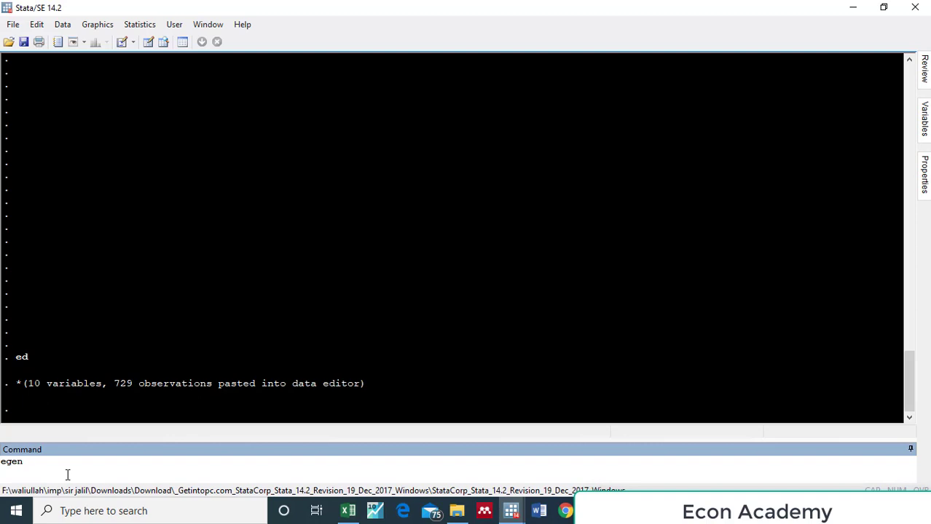
{"action": "type", "text": "count = group ("}
{"action": "left_click", "coordinate": [149, 42]}
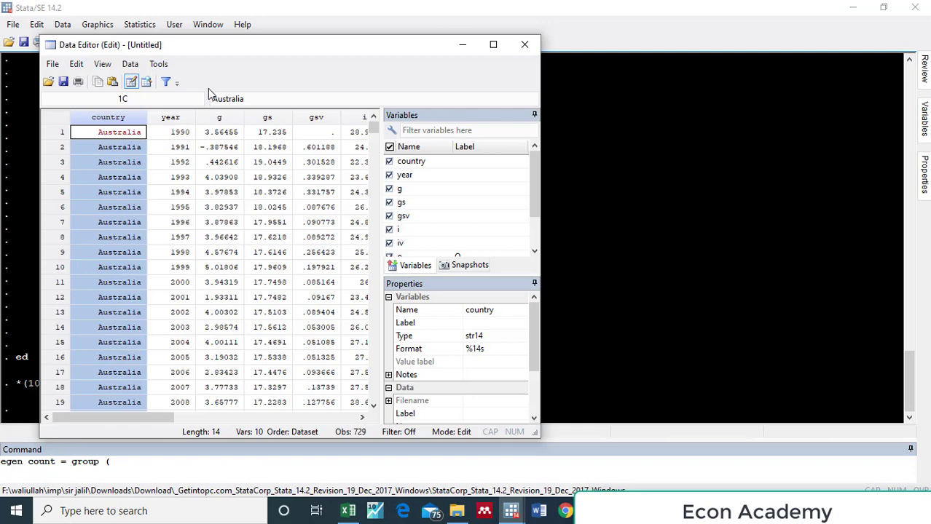
{"action": "left_click", "coordinate": [467, 47]}
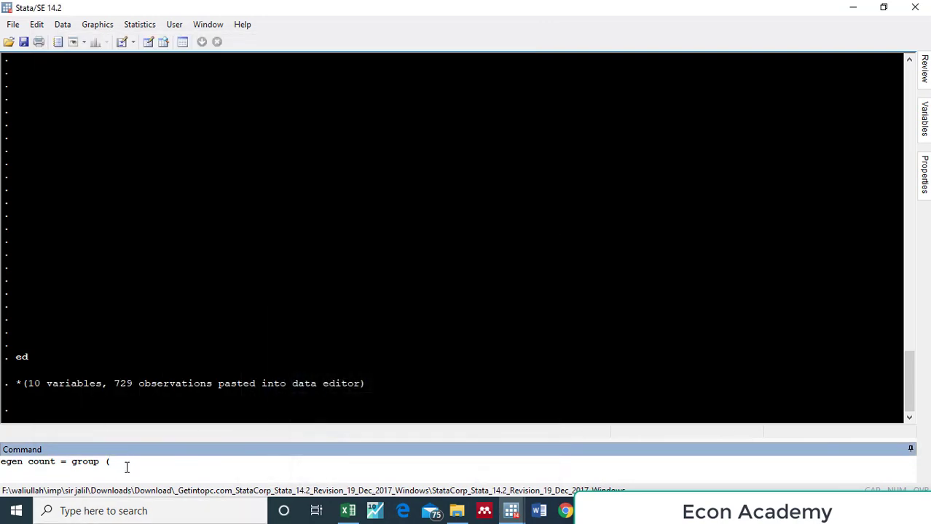
{"action": "type", "text": "country)"}
{"action": "key", "text": "Return"}
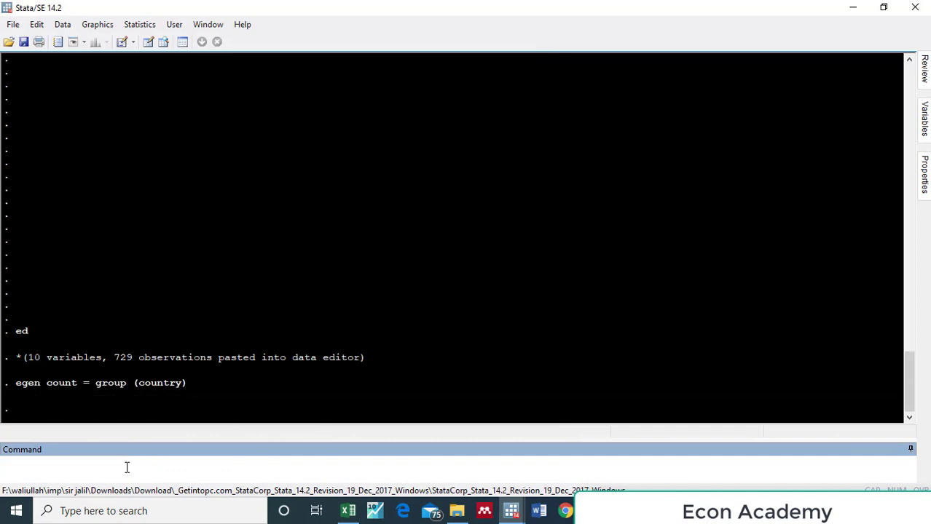
{"action": "type", "text": "br country a"}
{"action": "key", "text": "BackSpace"}
{"action": "type", "text": "count"}
{"action": "key", "text": "Return"}
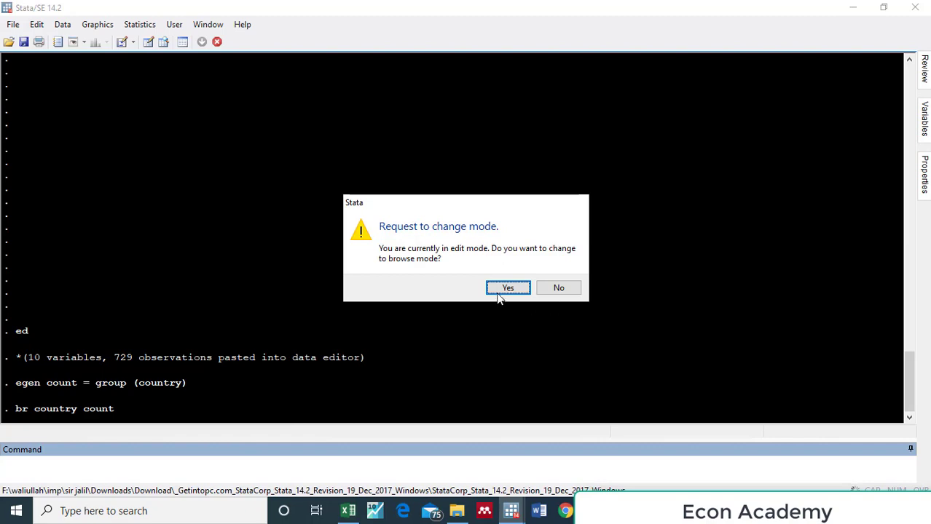
{"action": "left_click", "coordinate": [508, 288]}
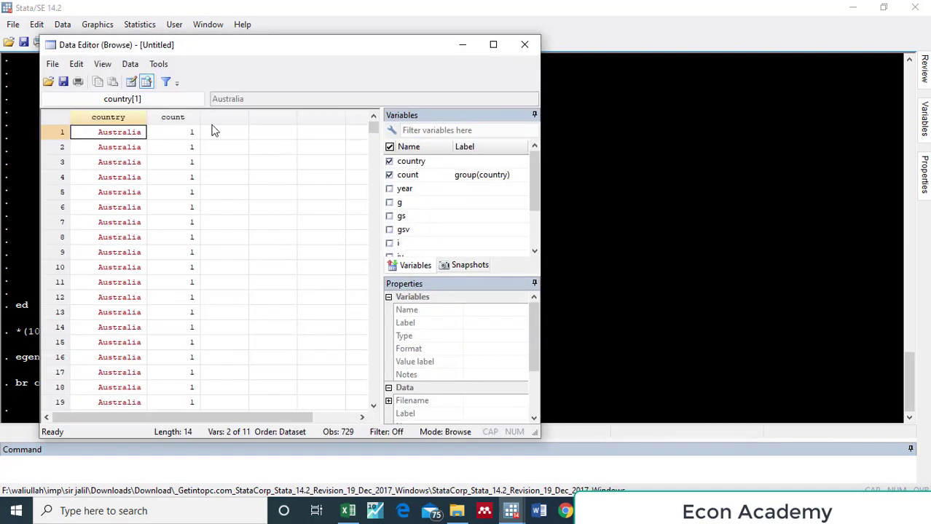
{"action": "left_click", "coordinate": [373, 405]}
{"action": "left_click_drag", "start_coordinate": [373, 410], "coordinate": [373, 410]}
{"action": "left_click", "coordinate": [463, 49]}
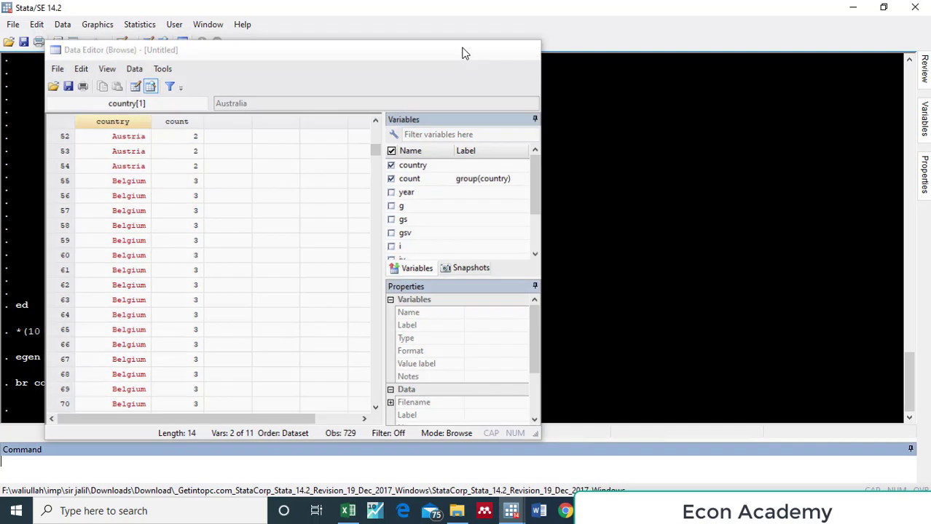
{"action": "left_click", "coordinate": [11, 464]}
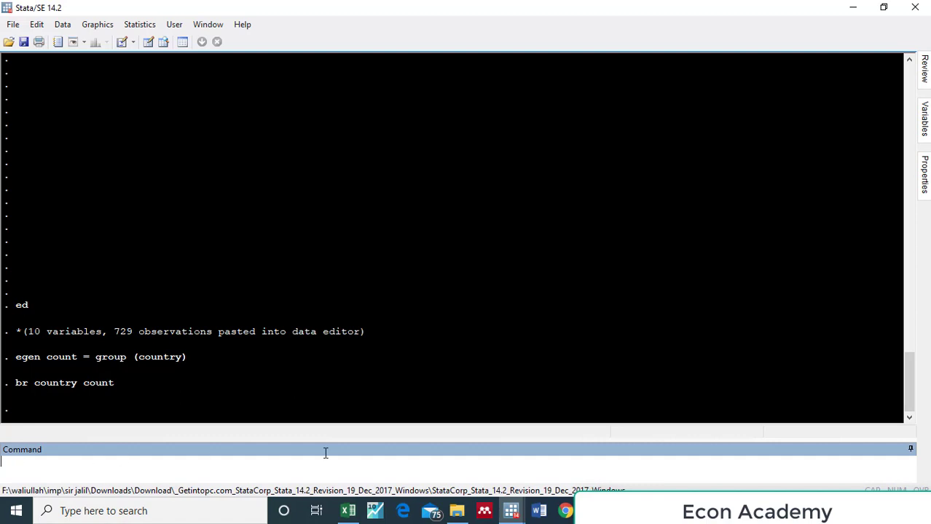
Type 'xtset count year,' in the Command box, checking the year column in the Data Editor.
{"action": "type", "text": "xt"}
{"action": "type", "text": "set"}
{"action": "type", "text": "count"}
{"action": "key", "text": "ctrl+8"}
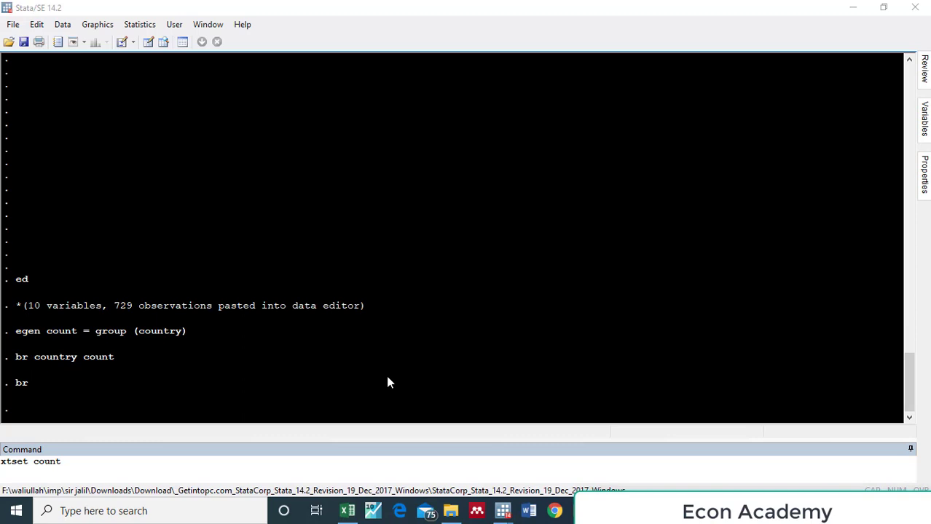
{"action": "left_click", "coordinate": [158, 460]}
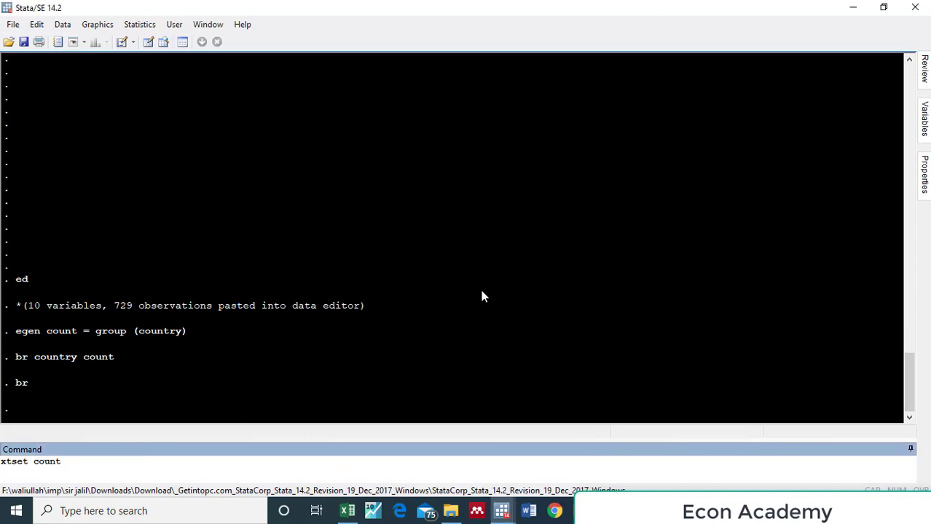
{"action": "type", "text": "year,"}
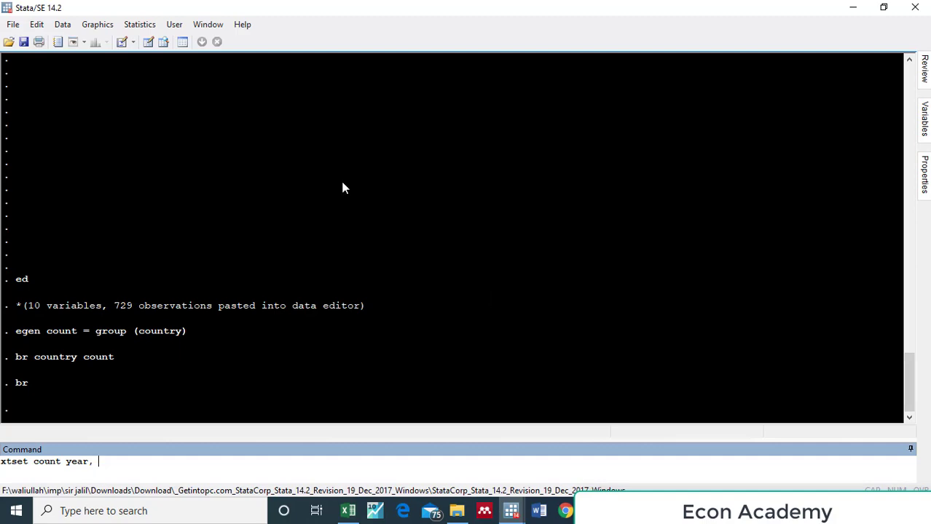
{"action": "left_click", "coordinate": [148, 42]}
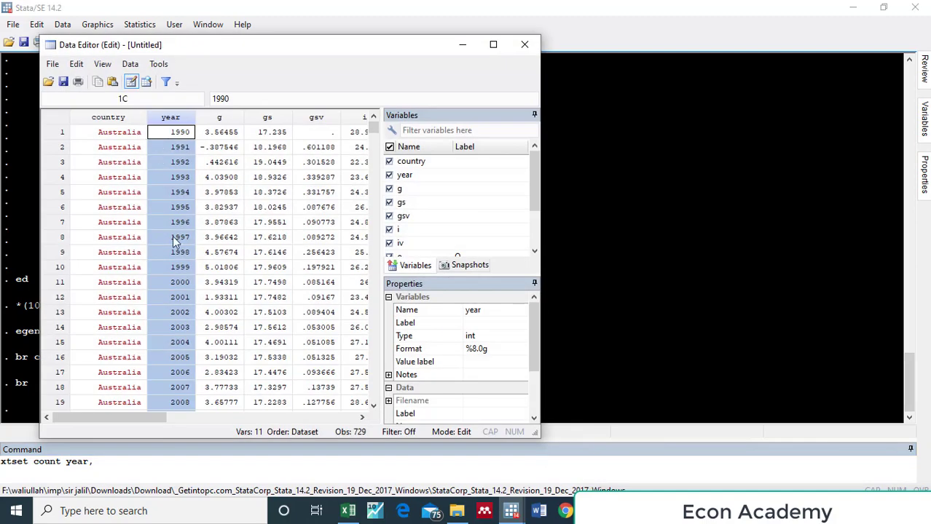
{"action": "left_click", "coordinate": [461, 45]}
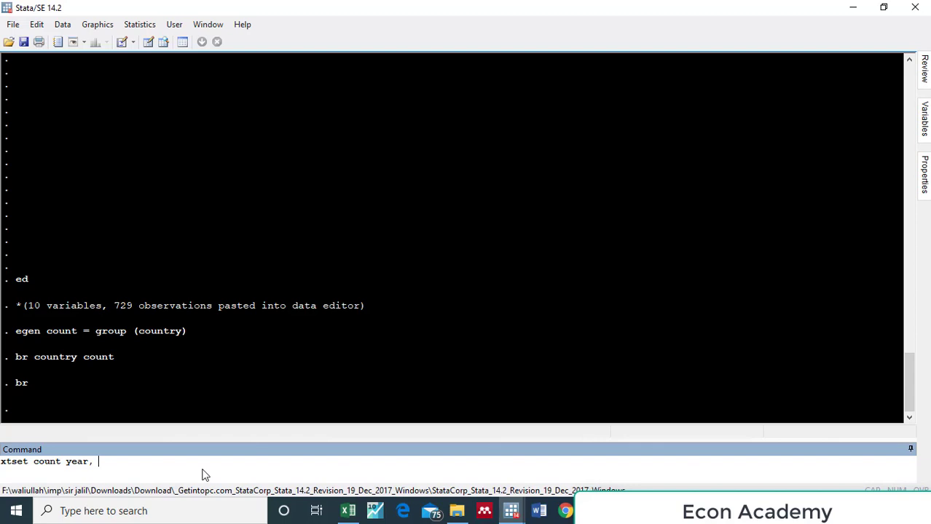
Run 'xtset count year, yearly' and highlight the panel output showing 1990 to 2016, delta 1 year.
{"action": "type", "text": "yearly"}
{"action": "key", "text": "Return"}
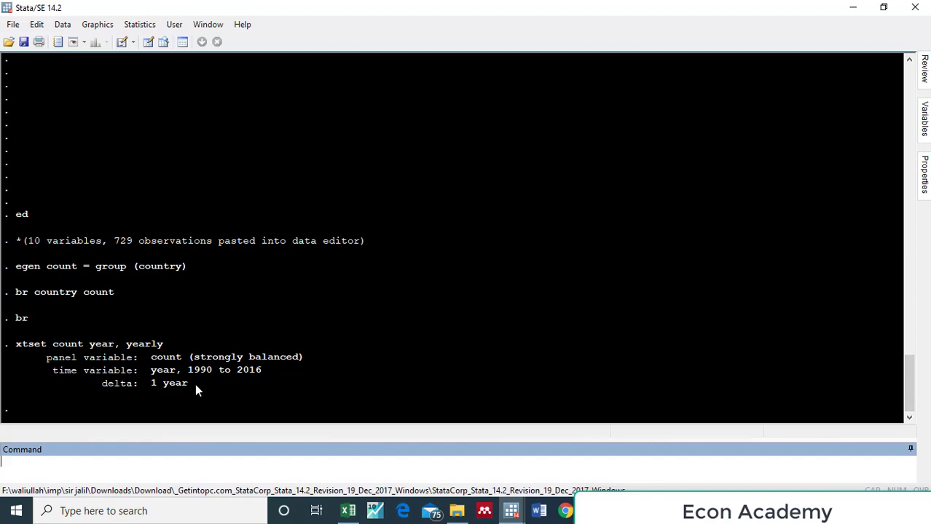
{"action": "left_click_drag", "start_coordinate": [189, 383], "coordinate": [42, 359]}
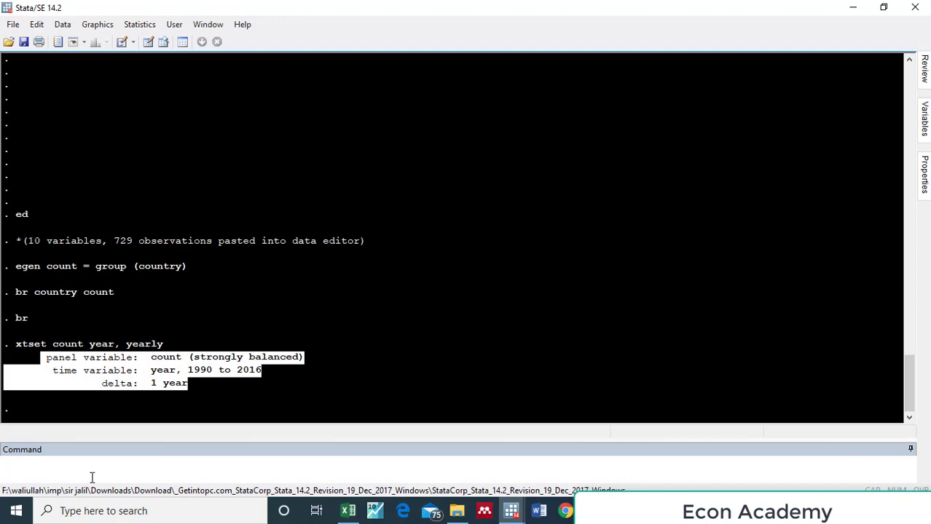